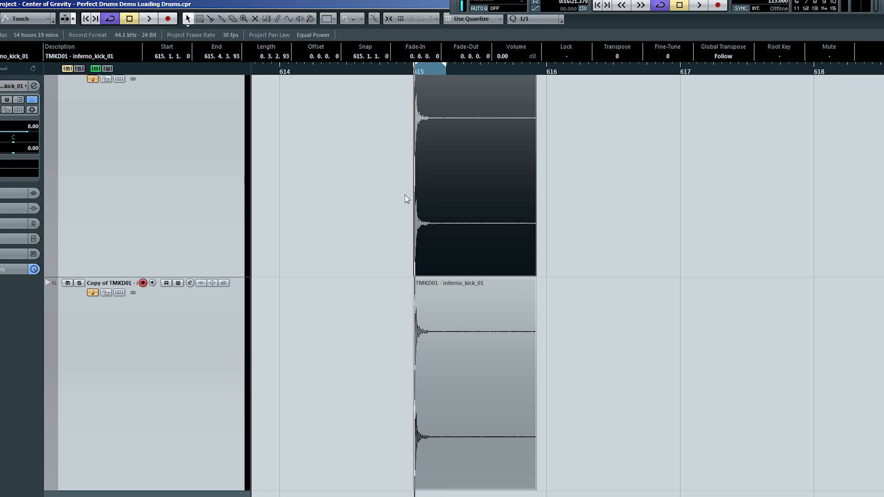
Step: Play the original and copied kick tracks from bar 615 and compare their waveforms at sample level
scroll(424, 198, up, 10)
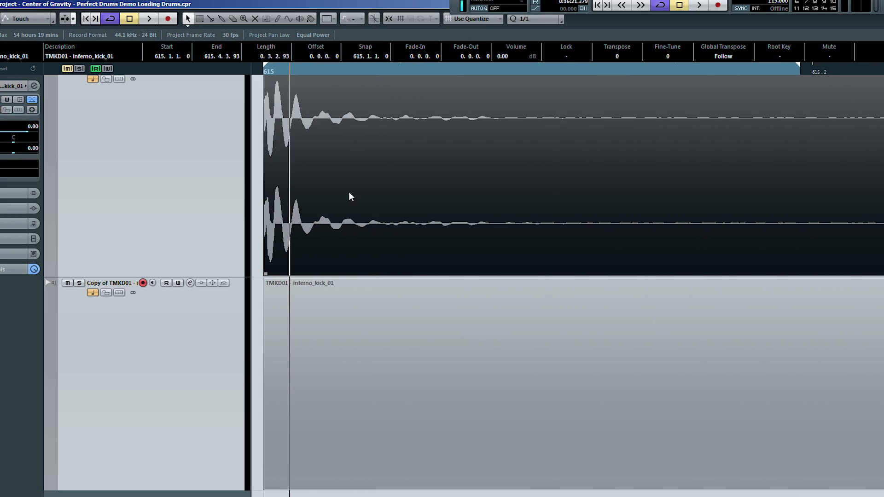
scroll(348, 192, left, 2)
scroll(350, 193, up, 6)
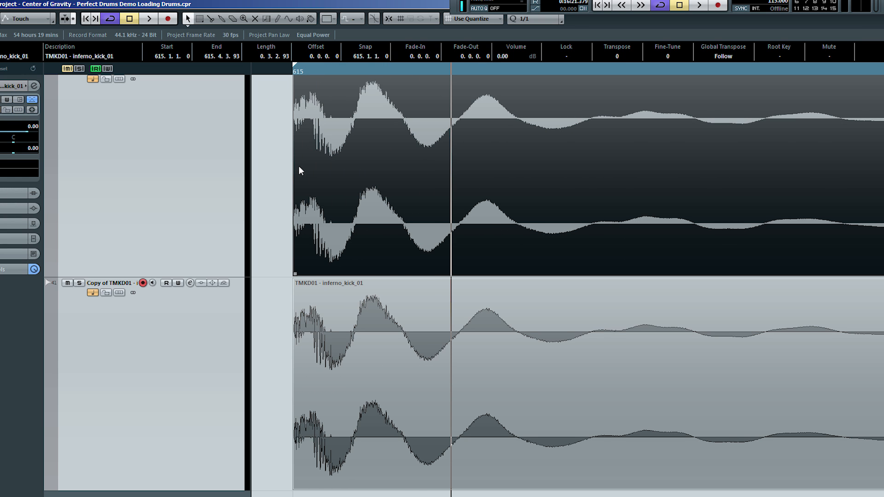
key(KP_1)
key(space)
scroll(317, 176, up, 8)
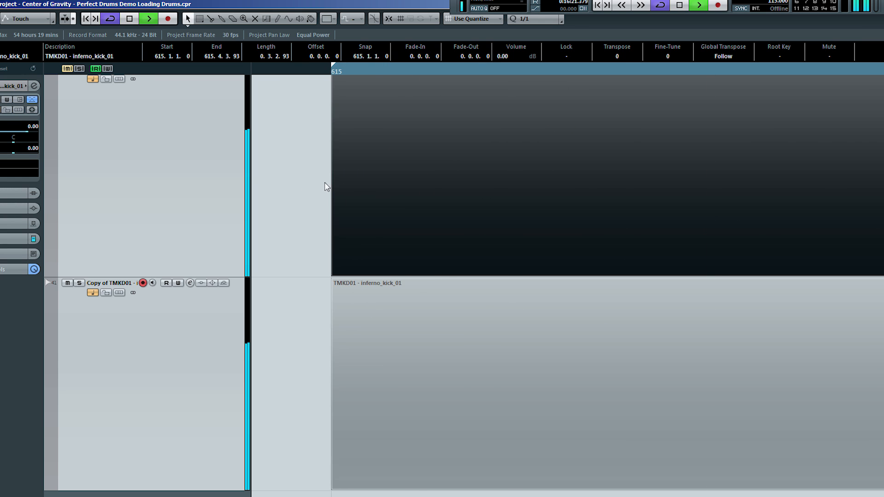
scroll(322, 184, up, 3)
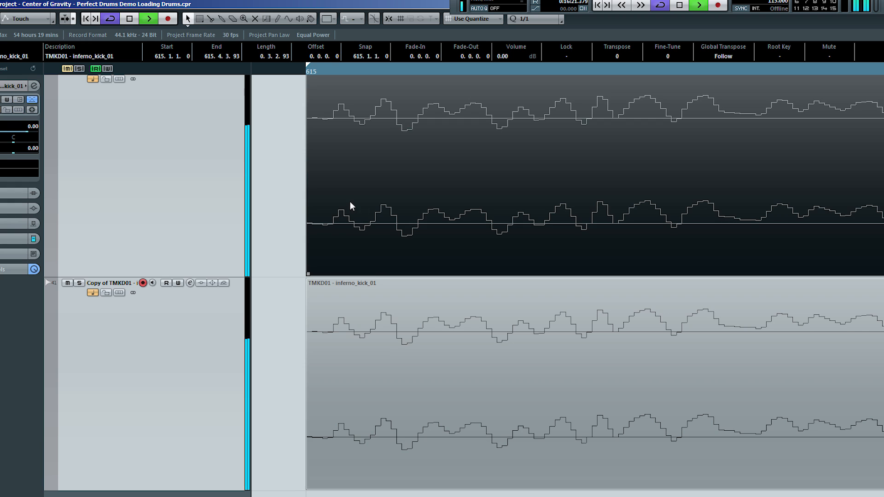
mouse_move(350, 202)
mouse_down()
mouse_move(418, 199)
mouse_move(402, 194)
mouse_move(354, 210)
mouse_up()
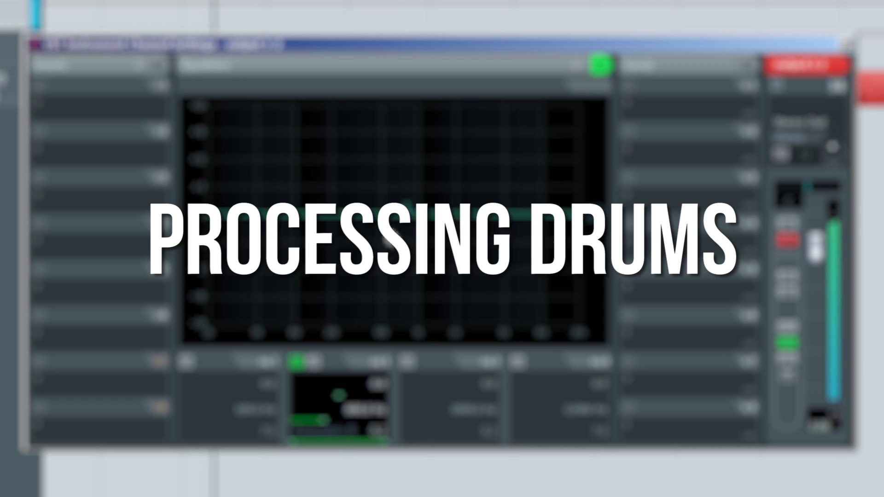
drag(391, 207, 372, 212)
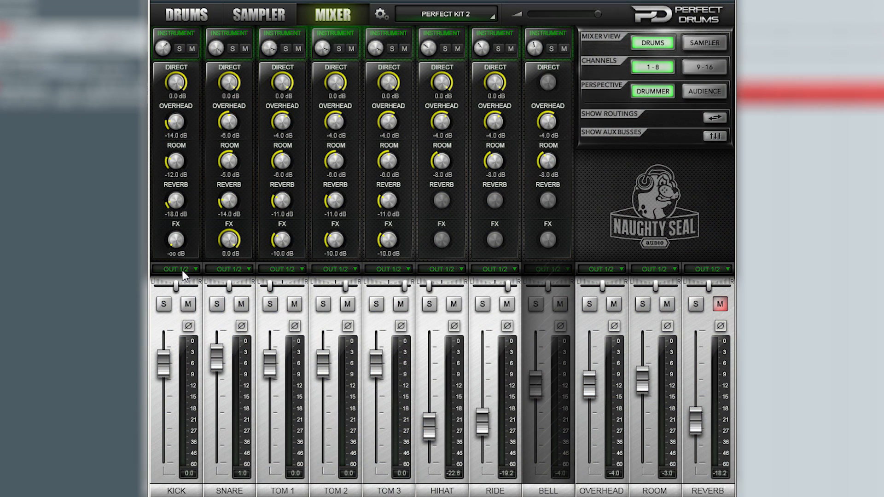
Step: Route the Snare mixer channel to OUT 3/4 and the Tom 1, Tom 2 and Tom 3 channels to OUT 5/6
click(230, 270)
click(233, 295)
click(283, 270)
click(289, 303)
click(335, 269)
click(340, 303)
click(389, 270)
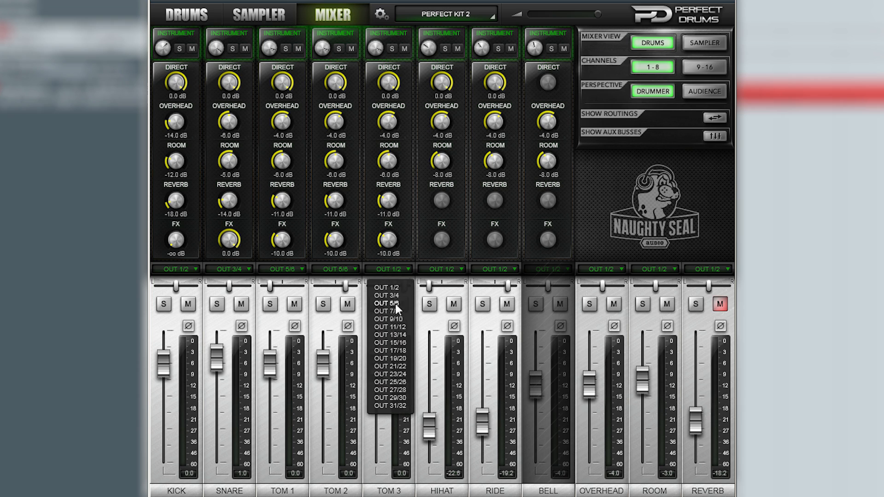
click(394, 302)
Step: Route the Hihat, Ride and Overhead mixer channels to OUT 7/8 and the Room channel to OUT 9/10
click(446, 269)
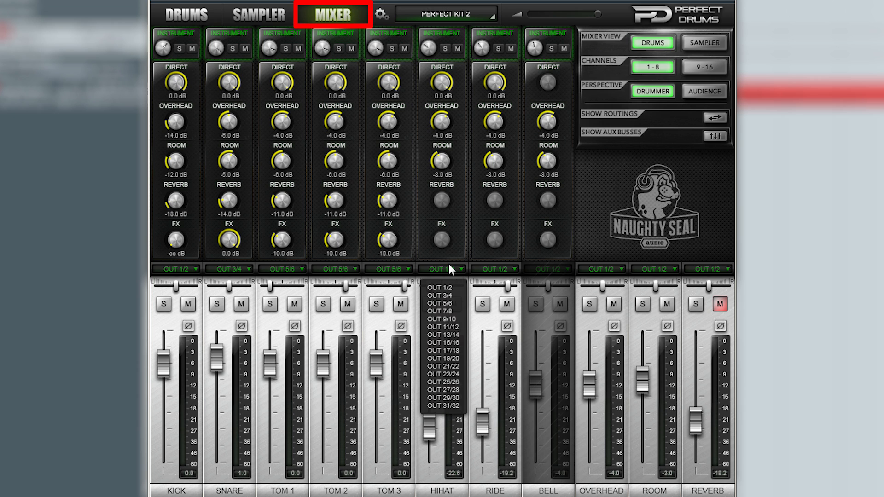
click(450, 311)
click(496, 270)
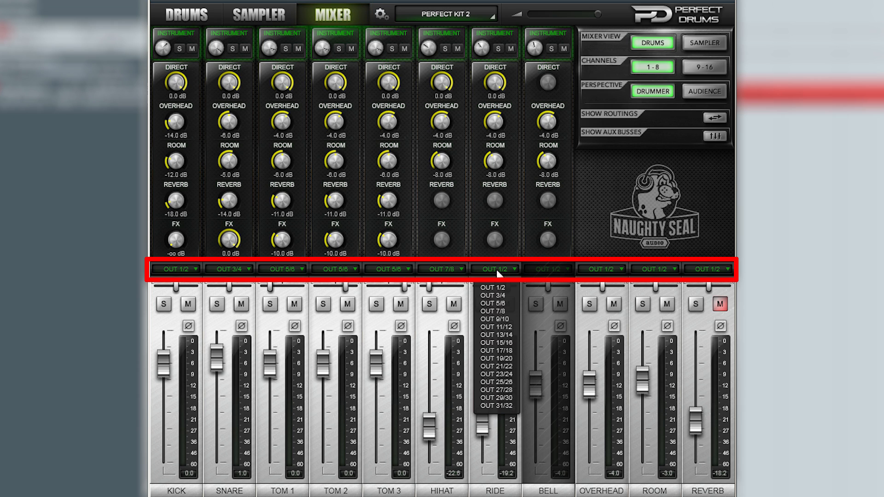
click(504, 311)
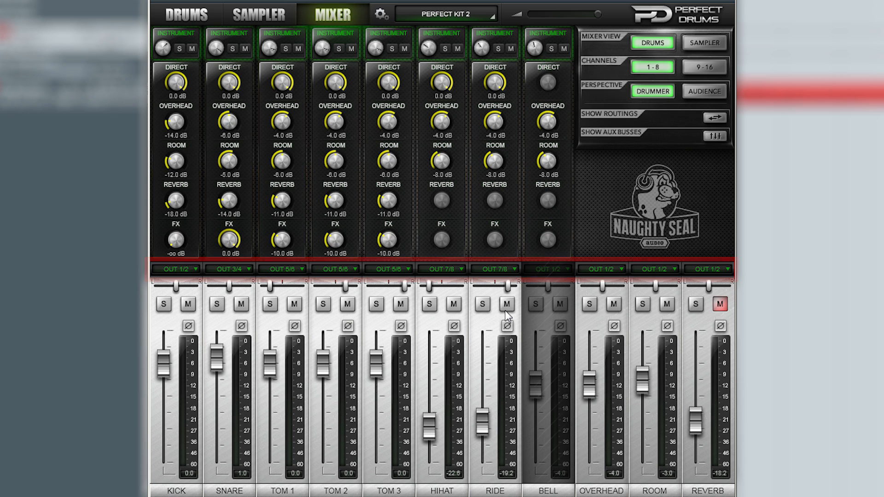
click(604, 269)
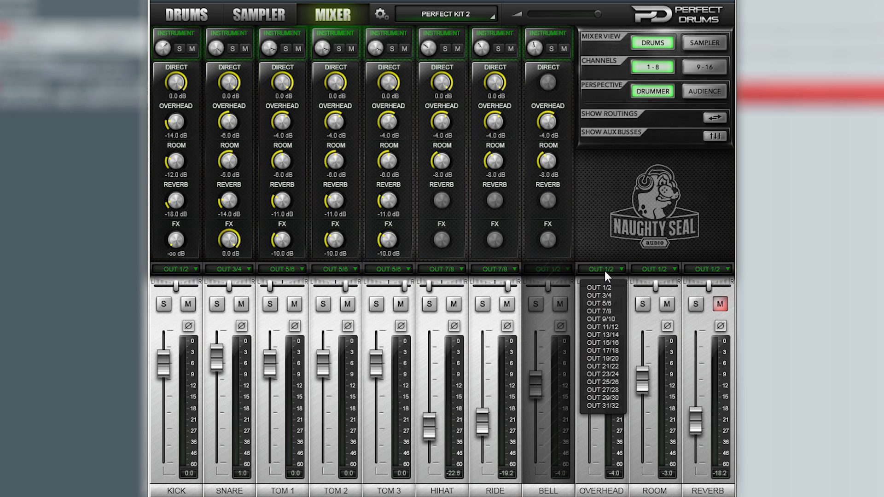
click(616, 312)
click(658, 267)
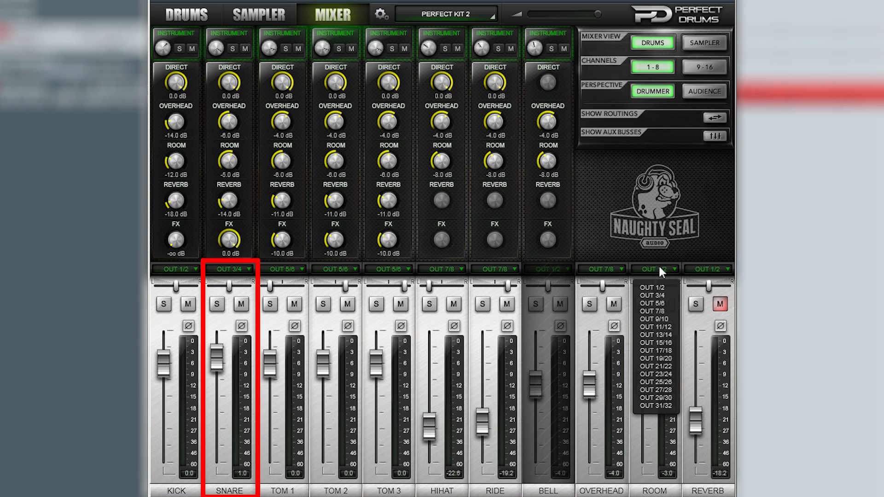
click(668, 319)
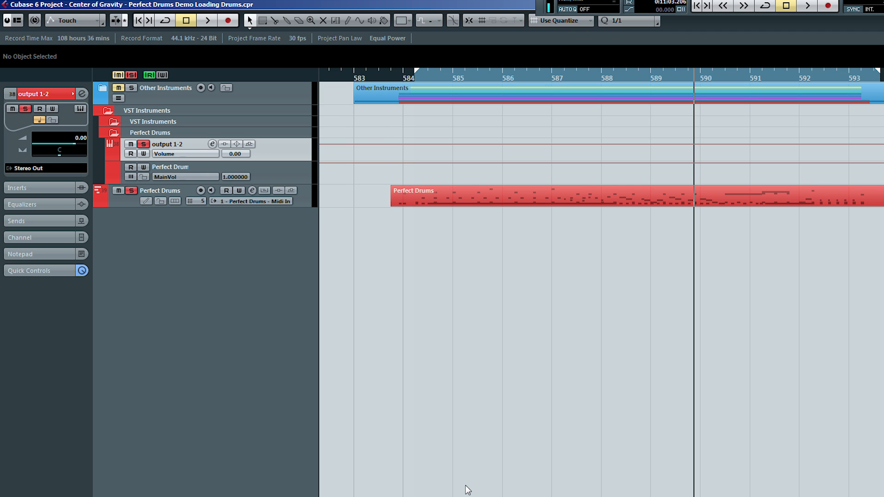
Step: Activate outputs 3-4, 5-6, 7-8 and 9-10 for the Perfect Drums instrument in Cubase's VST Instruments rack
key(F11)
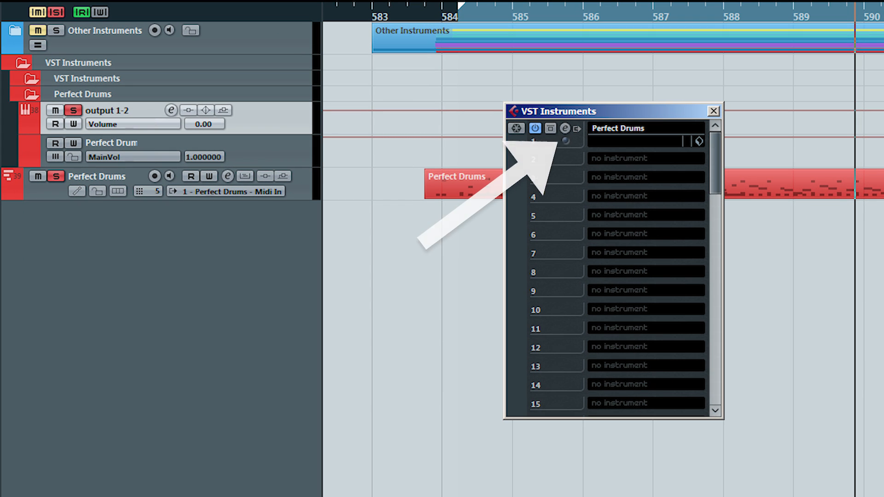
click(577, 128)
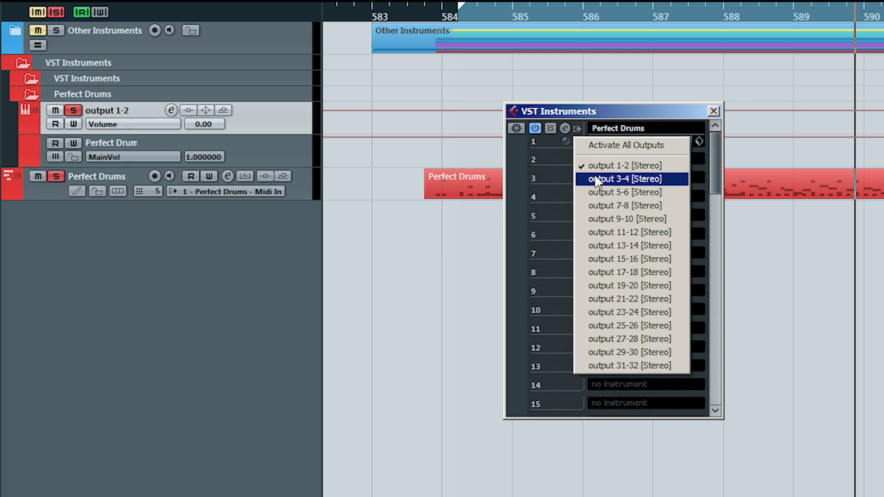
click(599, 178)
click(576, 128)
click(587, 145)
click(576, 129)
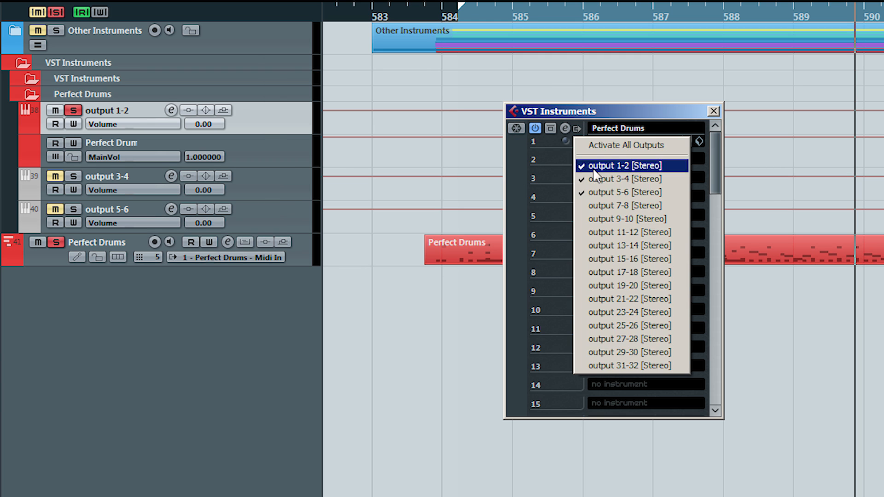
click(603, 205)
click(577, 129)
click(604, 222)
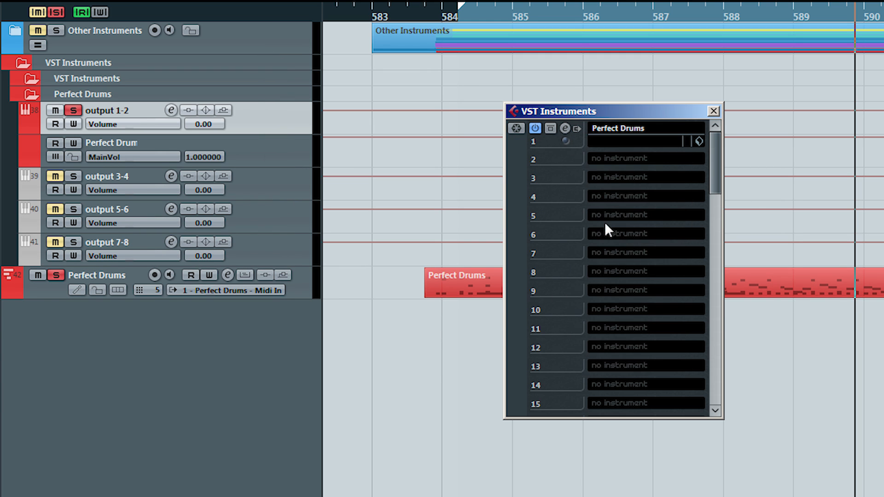
click(713, 111)
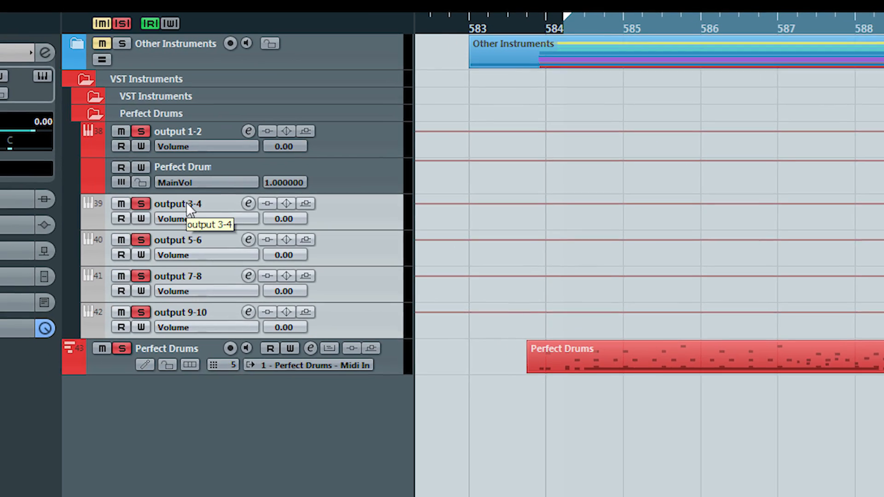
Step: Rename the five Perfect Drums output tracks as Kick, Snare, Toms, Cymbals and Room, in that order
double_click(107, 110)
text(Kick)
key(Tab)
text(Snare)
key(Tab)
text(Toms)
key(Tab)
text(Cymbals)
key(Tab)
text(Room)
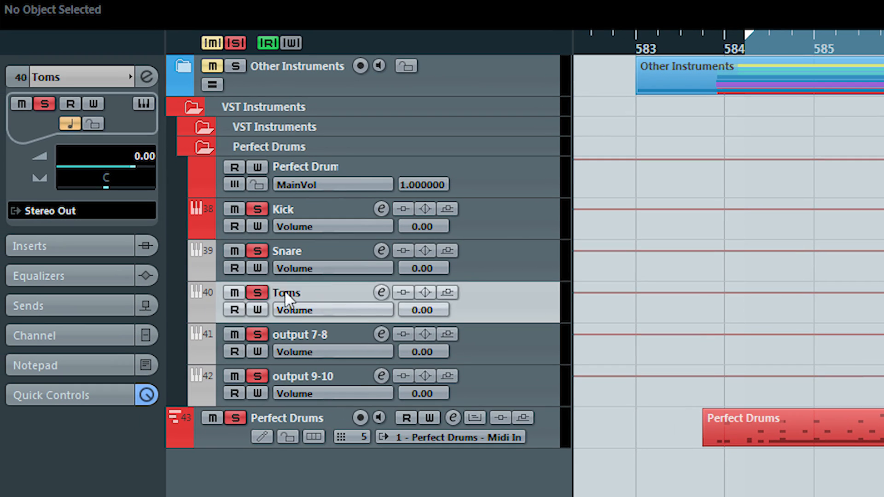
Step: Colour the Snare, Toms, Cymbals and Room output tracks red to match the Kick track
ctrl+click(197, 265)
ctrl+click(200, 306)
ctrl+click(206, 359)
ctrl+click(207, 384)
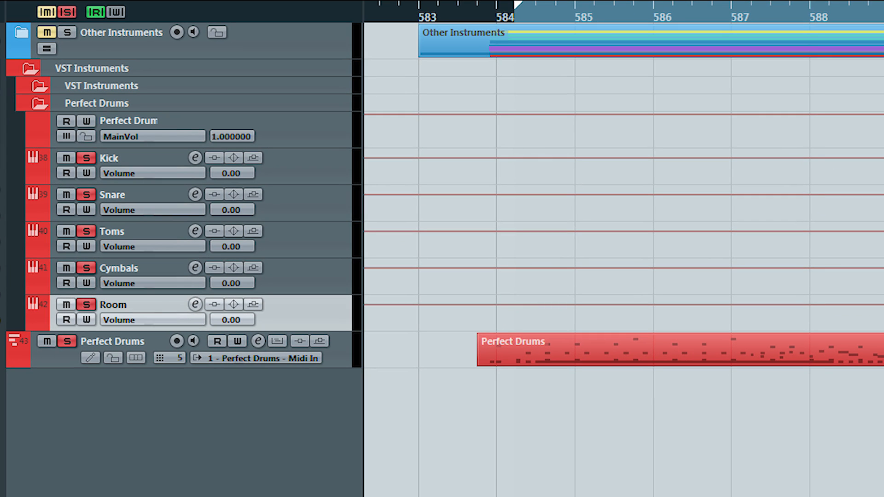
Step: Add two group tracks and place them, coloured red, above the Kick track in the Perfect Drums folder
click(410, 448)
click(686, 453)
drag(117, 396, 127, 170)
drag(117, 432, 122, 170)
ctrl+click(41, 170)
ctrl+click(42, 195)
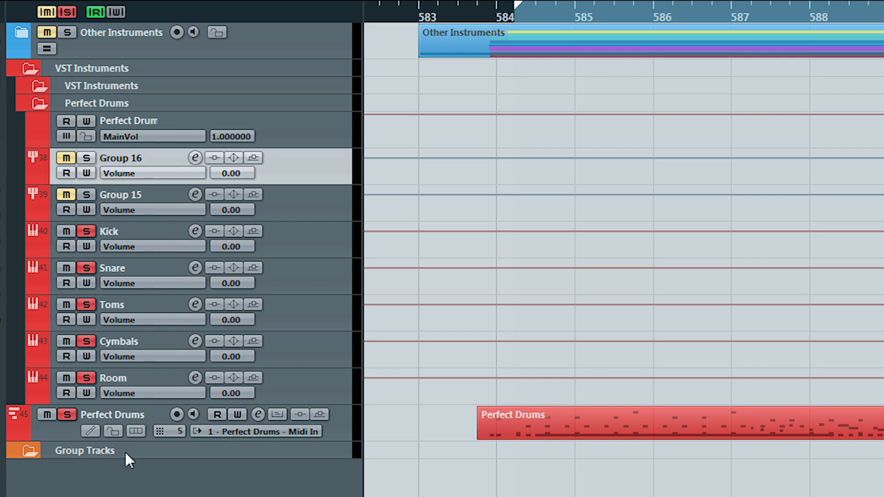
Step: Delete the empty Group Tracks folder and solo the two new group tracks
click(127, 451)
key(shift+Delete)
click(86, 157)
click(86, 194)
Step: Rename the upper group track Drum Master and the lower one Drum Shells
double_click(121, 158)
text(Drum Master)
double_click(149, 194)
text(Drum Shells)
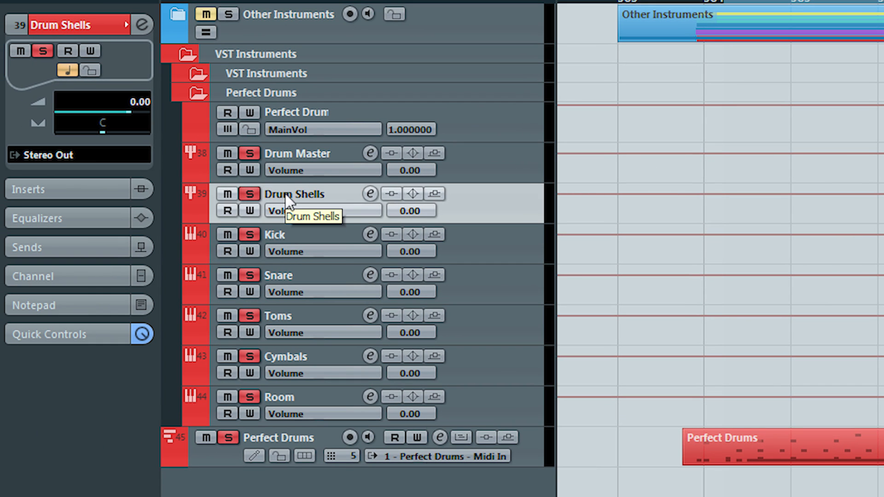
Step: Duplicate the Drum Shells group for Cymbals/Room, and route the Kick, Snare and Toms tracks to Drum Shells
key(ctrl+d)
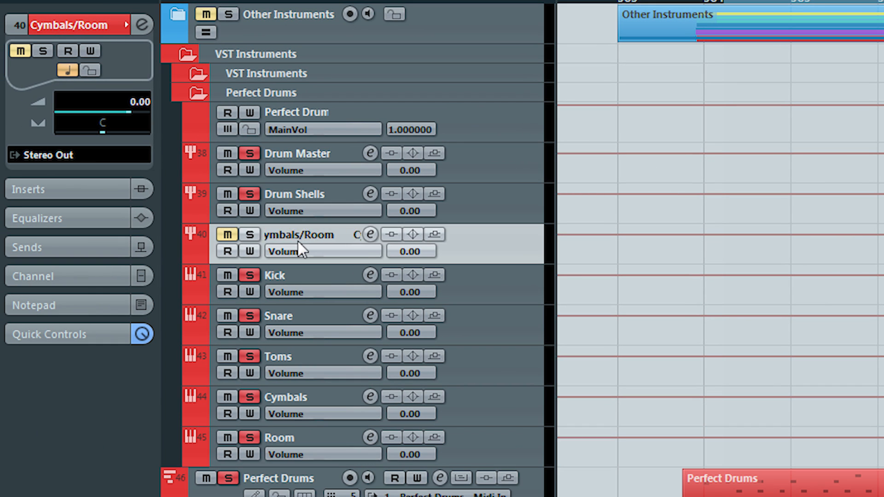
click(259, 299)
shift+click(286, 361)
click(78, 154)
mouse_move(65, 253)
click(178, 482)
Step: Route the Cymbals and Room tracks to the OH/ROOM group
click(302, 424)
shift+click(296, 439)
click(84, 156)
click(177, 496)
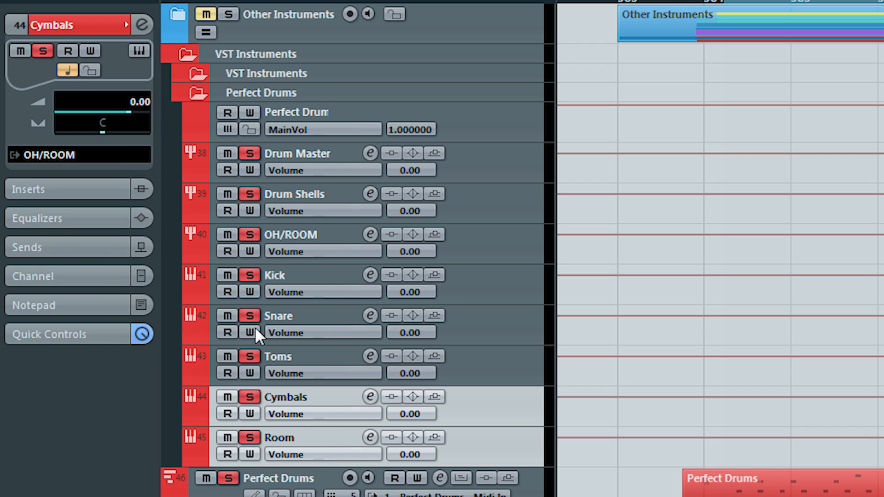
Step: Route the Drum Shells and OH/ROOM groups to the Drum Master group
click(299, 201)
shift+click(298, 242)
click(58, 155)
mouse_move(120, 259)
click(167, 486)
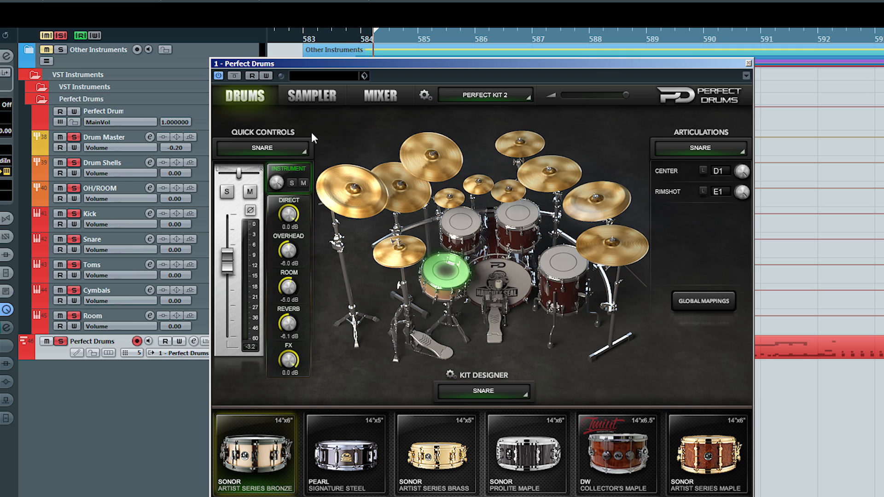
Step: Compare the Perfect Drums track soloed and in the full mix during playback, and view the plugin's sampler page
click(60, 341)
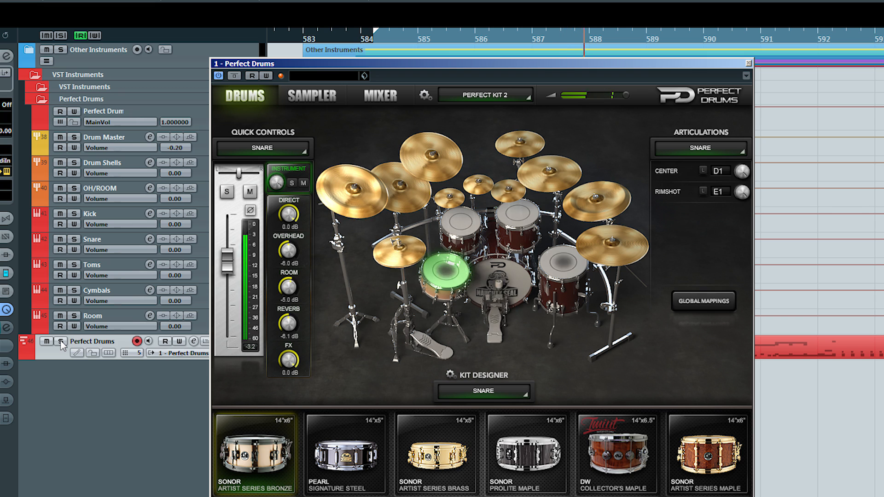
click(60, 341)
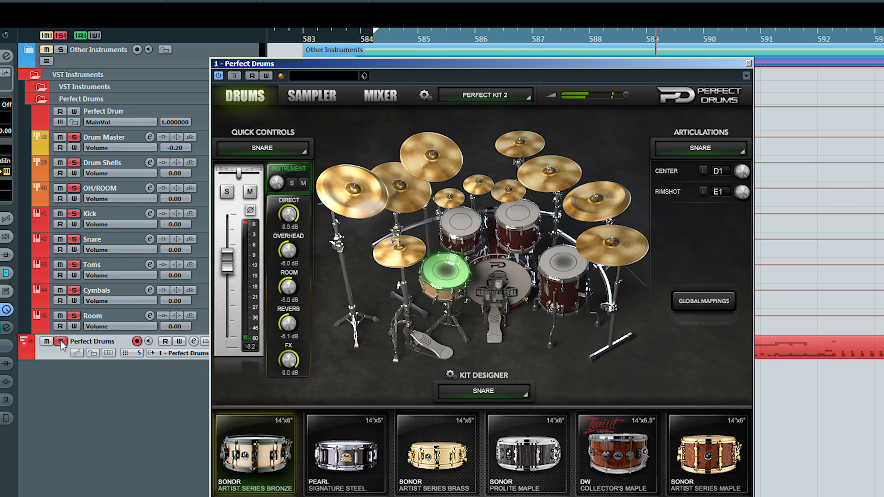
click(309, 96)
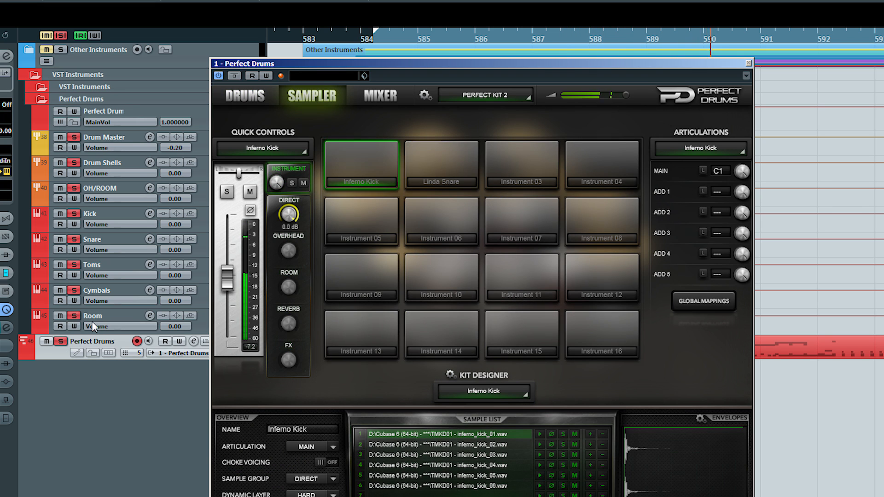
click(60, 341)
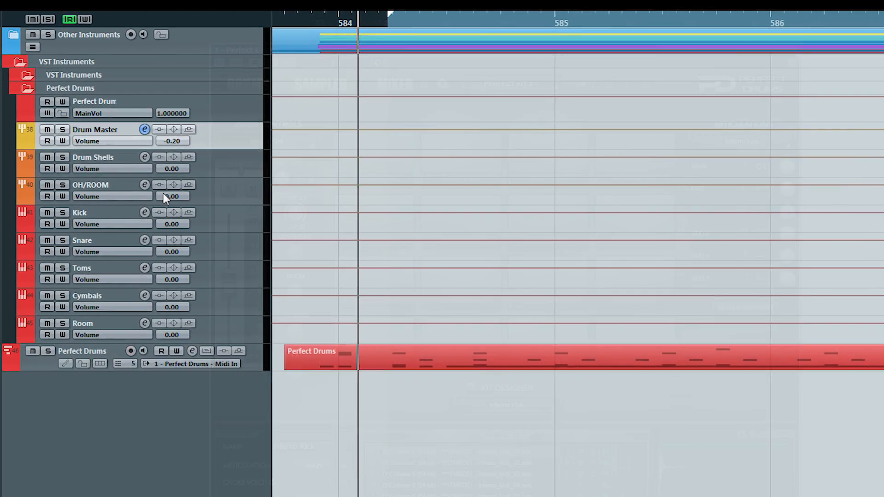
Step: Enable EQ band 3 on the Kick channel, adjust its curve and give it a negative gain
click(98, 213)
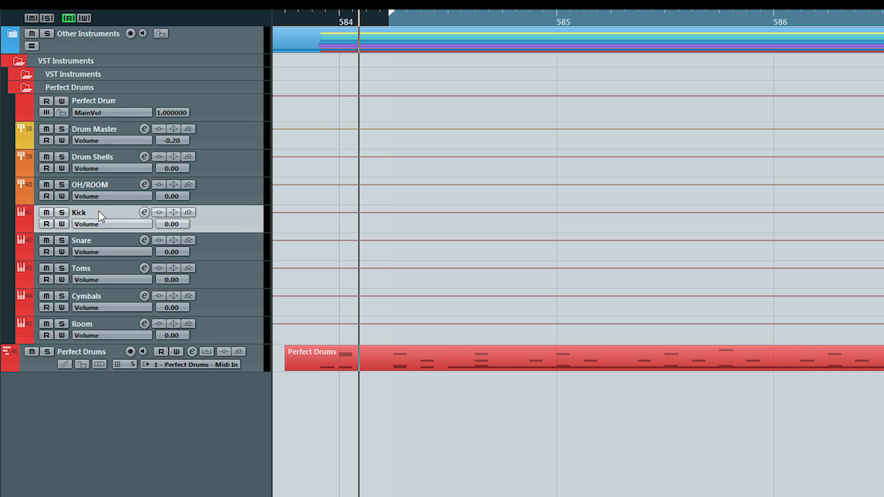
key(e)
click(534, 360)
drag(612, 328, 600, 285)
click(568, 394)
drag(592, 373, 615, 341)
double_click(592, 376)
text(-e)
Step: Enable EQ band 2 on the Snare channel at 200 Hz with -3.0 dB gain and a Q of 0.5
click(103, 240)
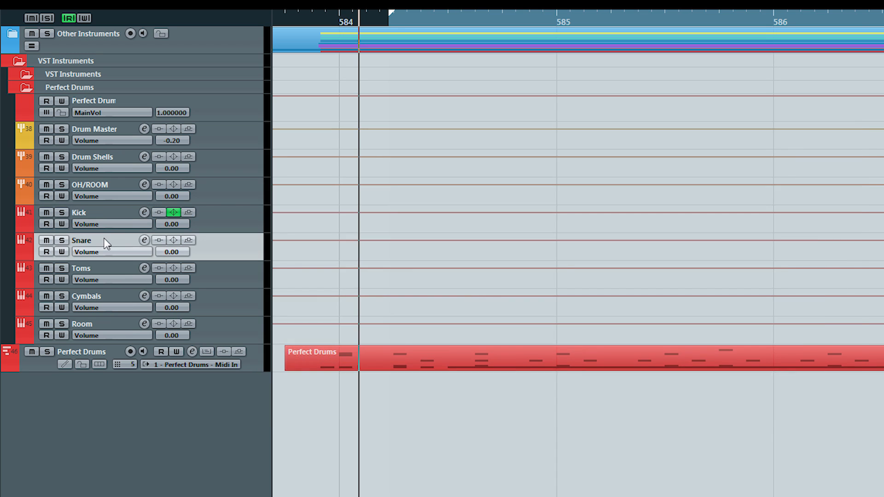
key(e)
click(455, 360)
click(376, 360)
click(376, 360)
drag(534, 254, 523, 252)
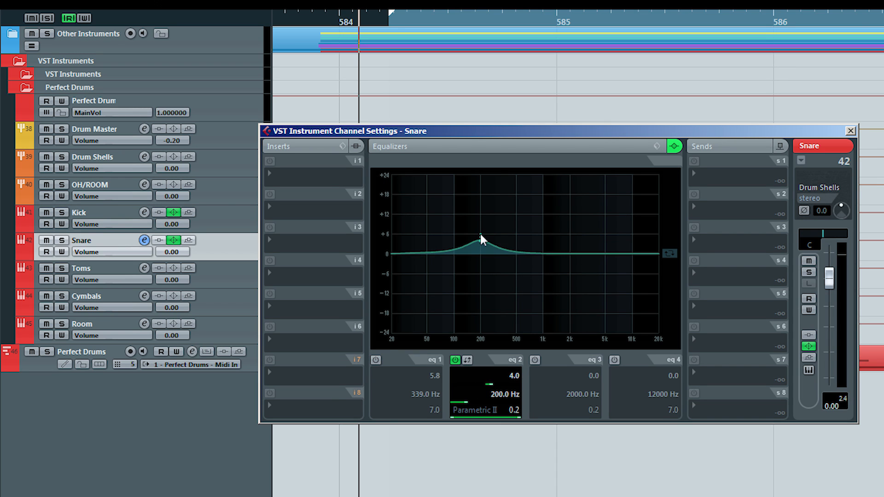
drag(483, 388, 508, 373)
drag(519, 419, 518, 416)
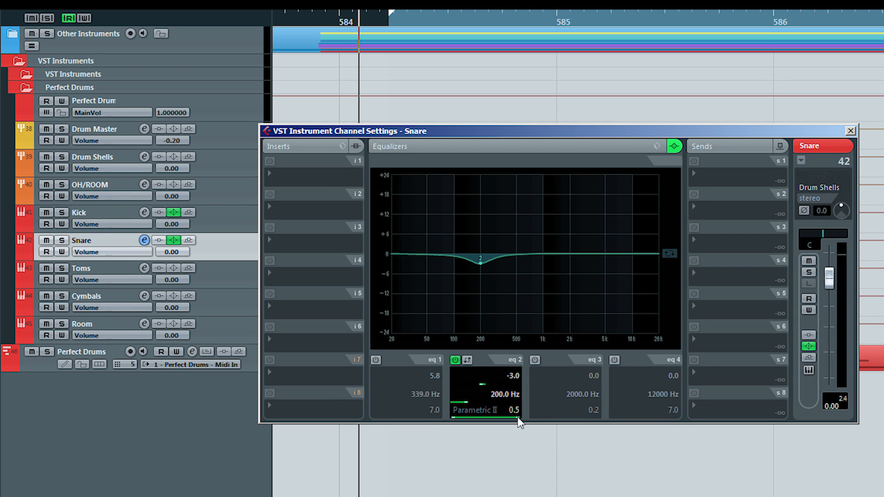
key(e)
Step: Enable EQ band 3 on the Drum Master group with a cut of about 2.4 dB around 3 kHz
click(111, 130)
key(e)
click(534, 360)
mouse_move(586, 382)
mouse_down()
mouse_move(597, 362)
mouse_move(593, 387)
mouse_up()
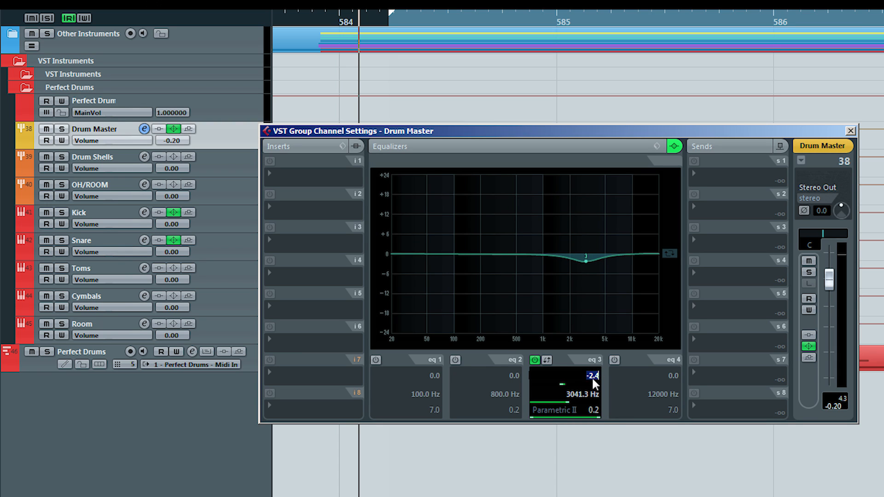
ctrl+click(585, 394)
key(e)
Step: Play the song section while switching the Perfect Drums track between solo and the full mix
key(s)
key(space)
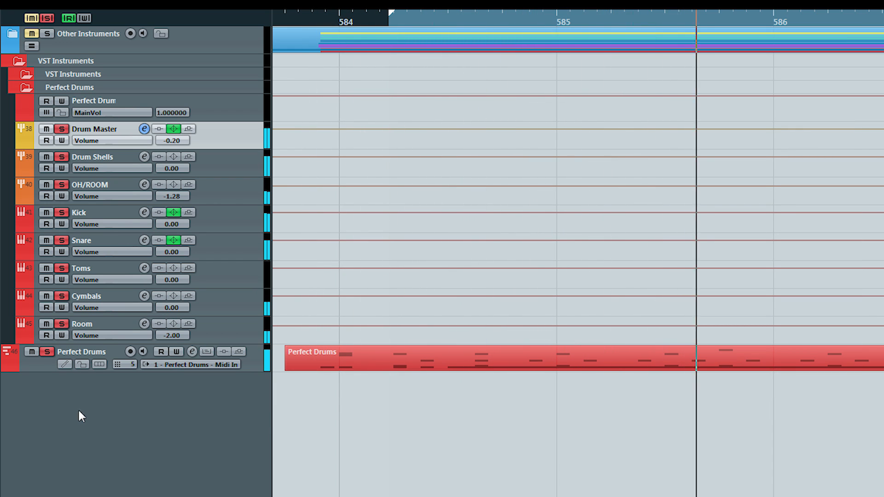
click(47, 351)
scroll(421, 445, down, 8)
scroll(421, 445, right, 2)
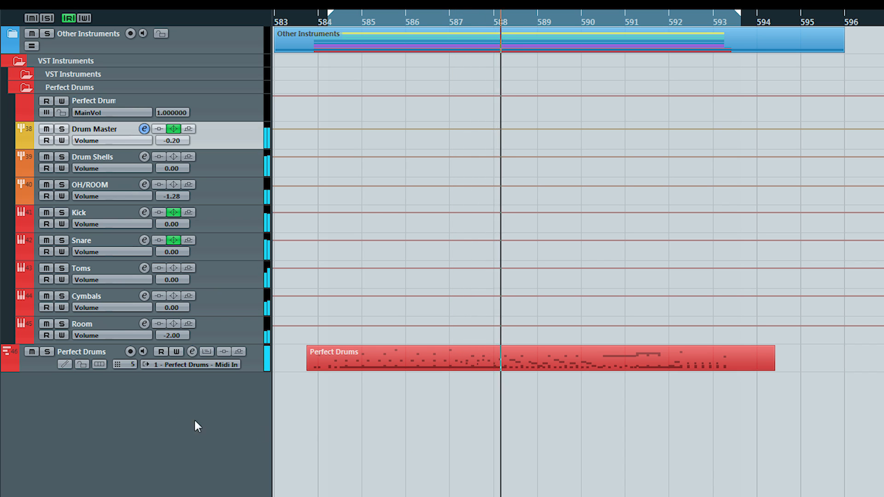
click(46, 351)
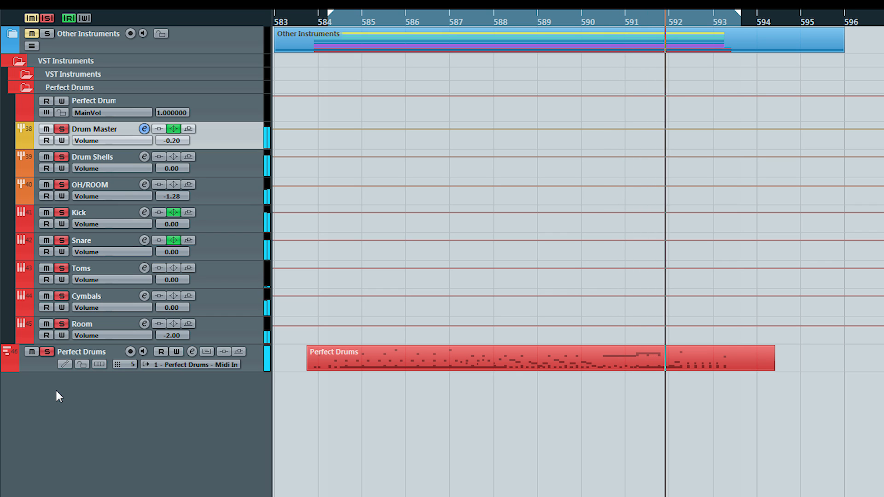
click(46, 352)
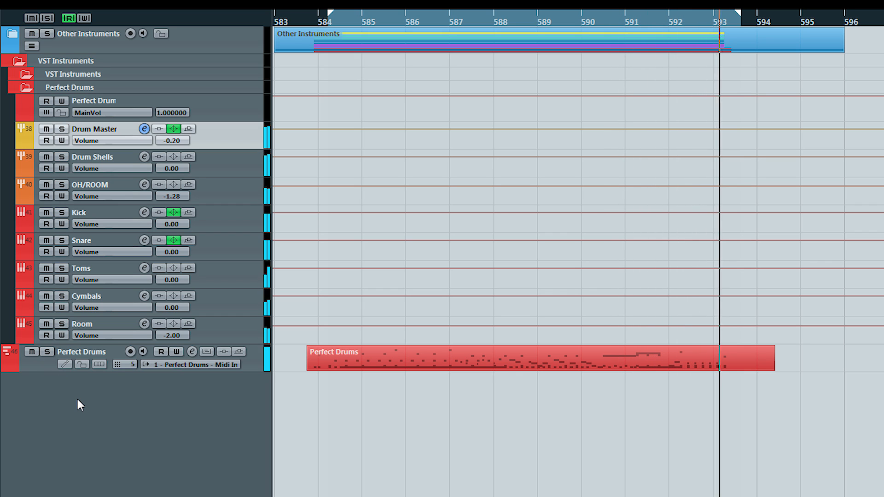